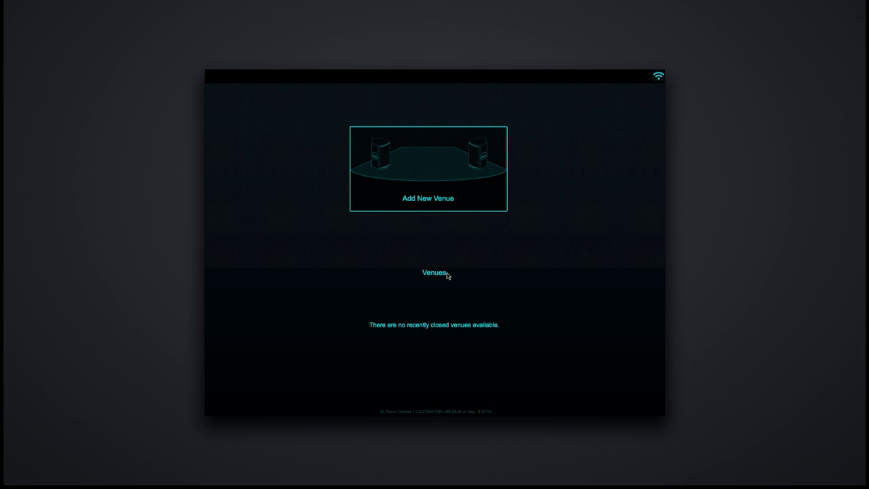
- Add a new venue named 'Varsity'
left_click(427, 205)
left_click(434, 121)
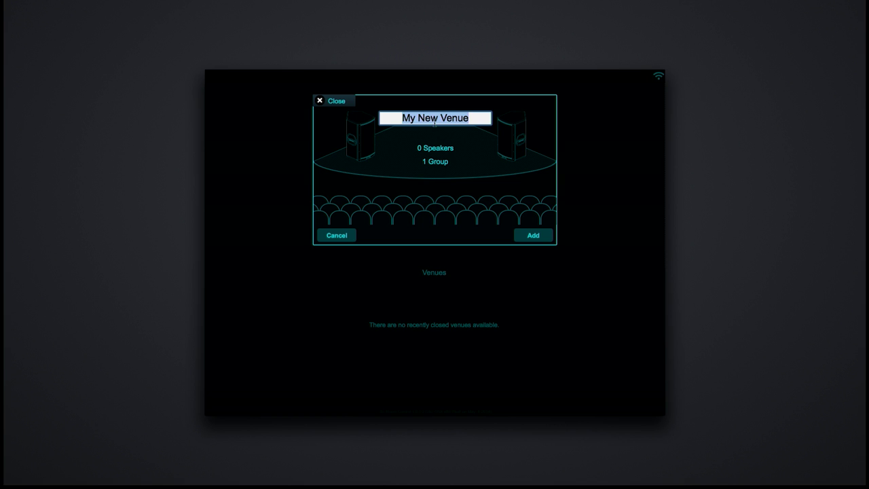
type("Varsity")
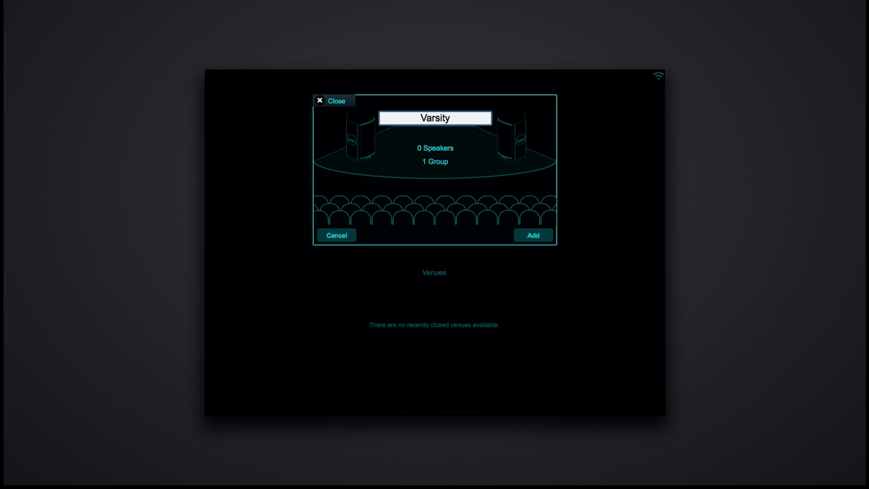
left_click(535, 235)
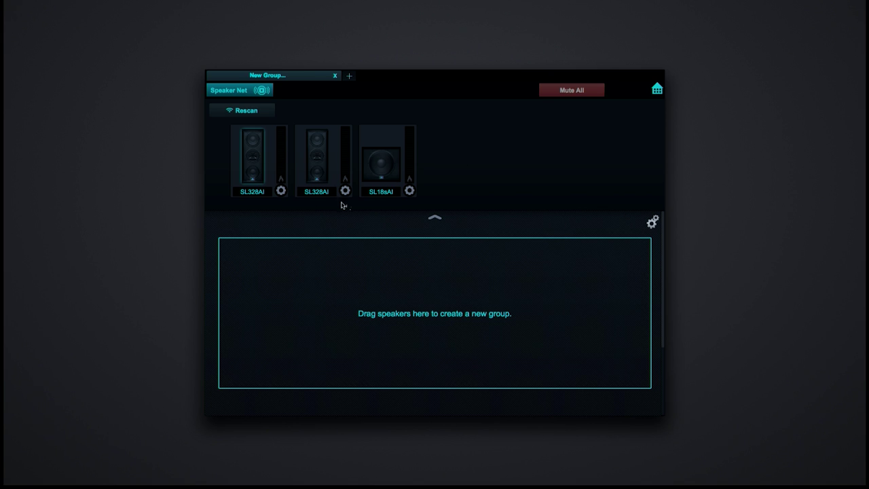
- Select the second SL328AI speaker tile and open its settings
left_click(271, 157)
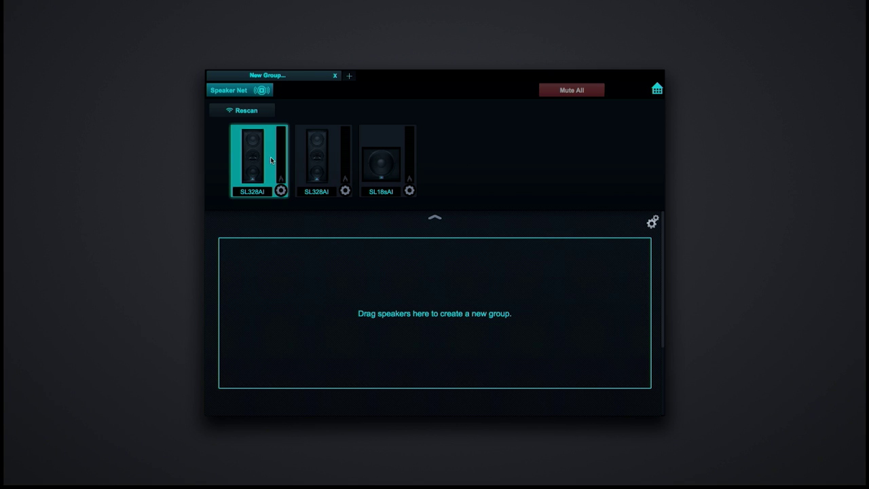
left_click(325, 160)
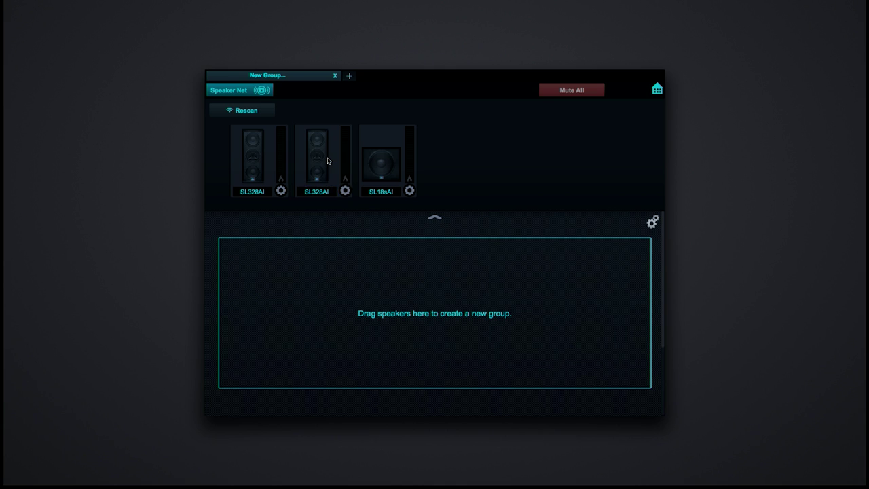
left_click(328, 161)
left_click(327, 161)
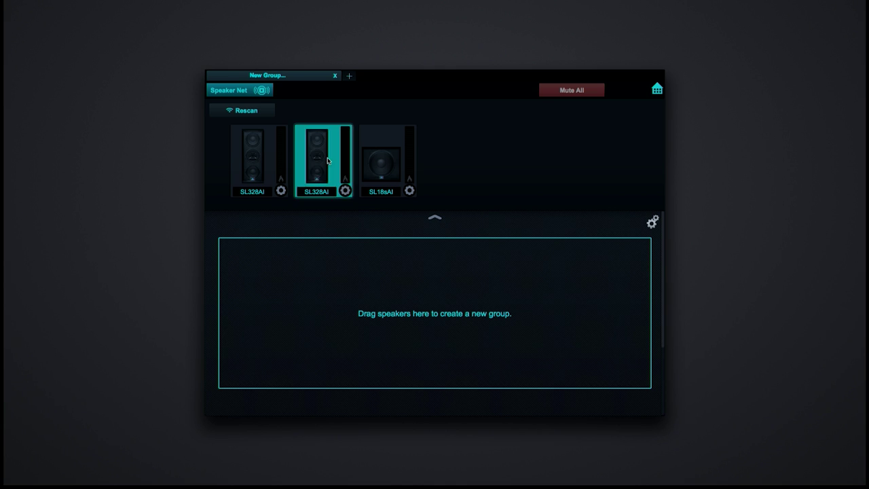
left_click(344, 191)
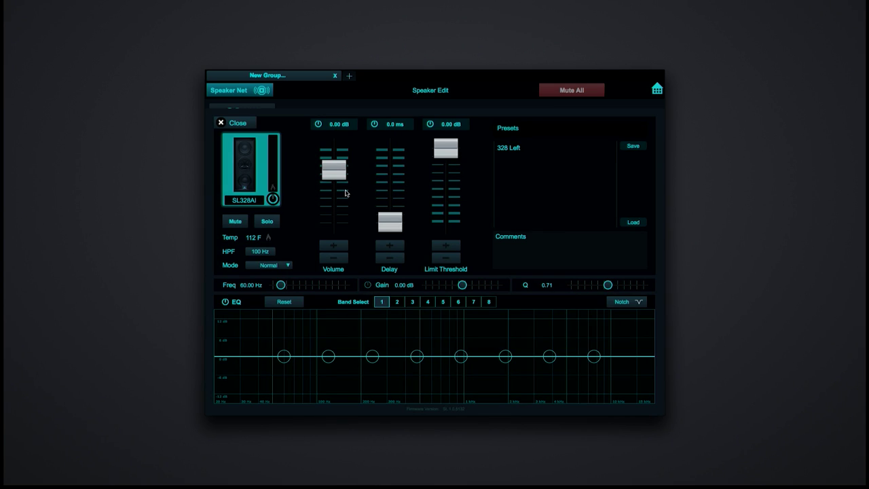
left_click(274, 222)
left_click(274, 222)
left_click(243, 224)
left_click(242, 224)
left_click(283, 267)
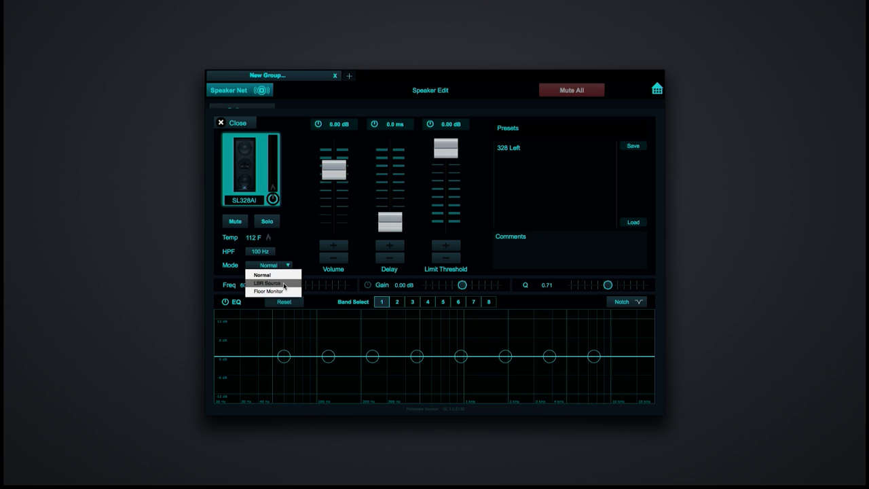
left_click(302, 247)
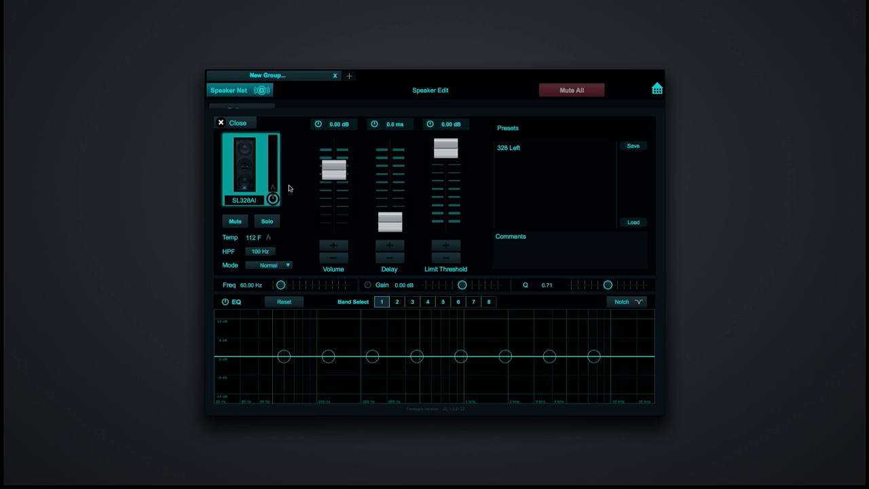
- Reset the speaker volume to 0.00 dB, then try the delay and limit threshold faders
mouse_move(272, 169)
mouse_move(333, 174)
left_mouse_down()
mouse_move(333, 216)
mouse_move(334, 171)
left_mouse_up()
left_click(330, 258)
left_click(334, 246)
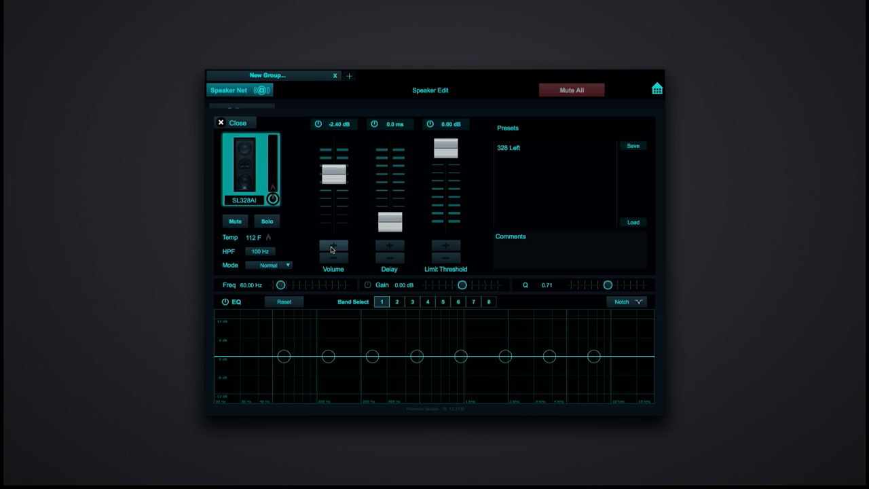
left_click(328, 124)
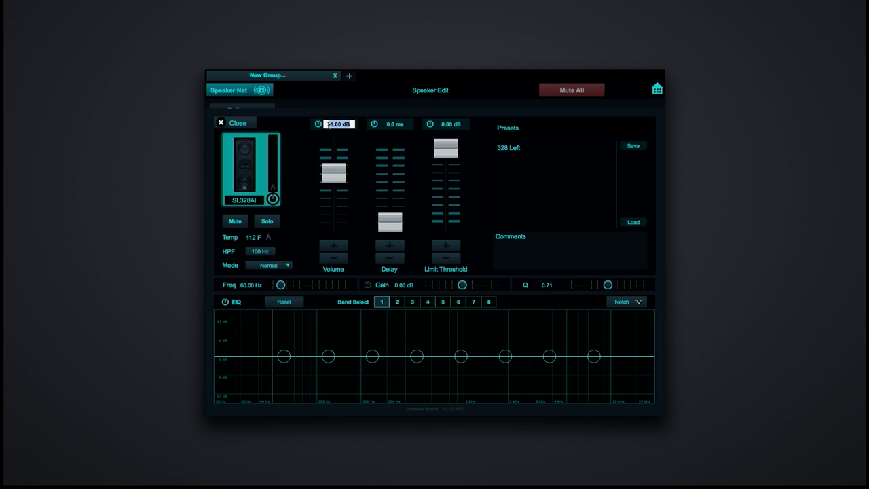
type("0")
key("Return")
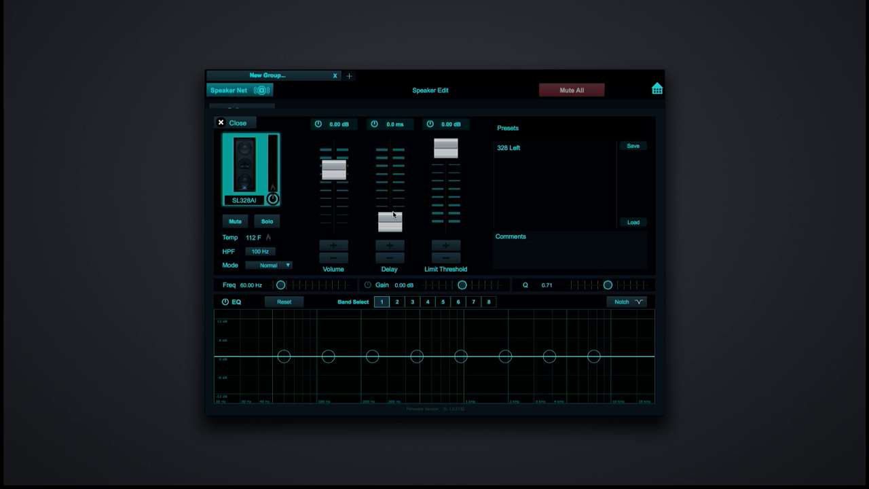
left_click_drag(393, 222, 398, 240)
mouse_move(450, 150)
left_mouse_down()
mouse_move(451, 198)
mouse_move(455, 144)
left_mouse_up()
- Cut EQ bands 1 and 4, boost band 3 and band 5 (7.86 dB, 1.59 kHz, Q 2.92)
left_click_drag(287, 356, 284, 370)
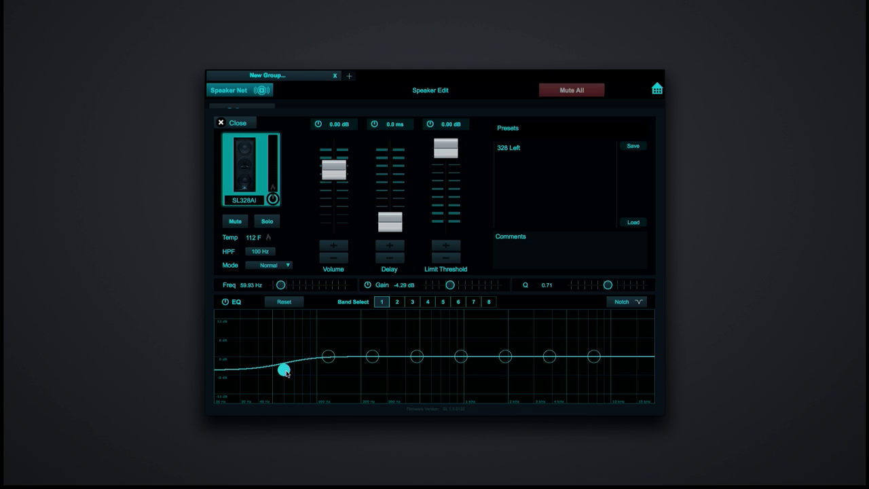
left_click_drag(375, 357, 374, 340)
left_click_drag(420, 360, 499, 331)
left_click_drag(608, 286, 640, 289)
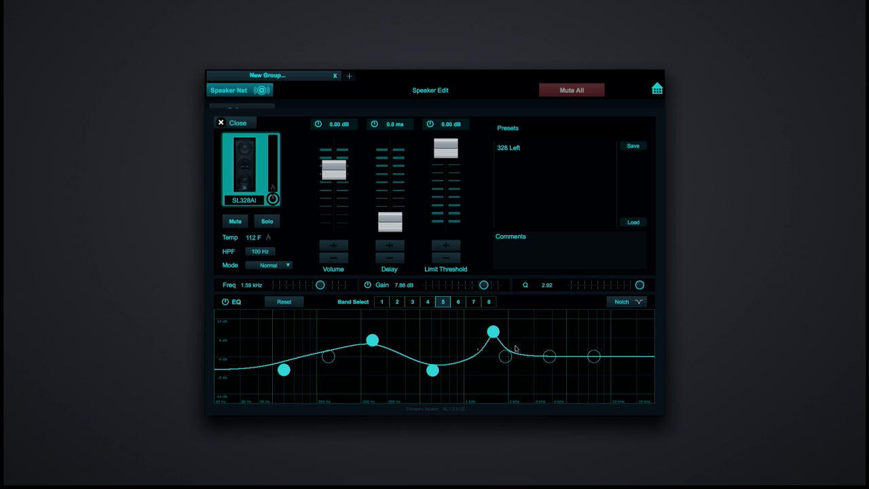
- Add deep notches at 241.3 Hz and about 1.31 kHz (-38.80 dB)
left_click(633, 303)
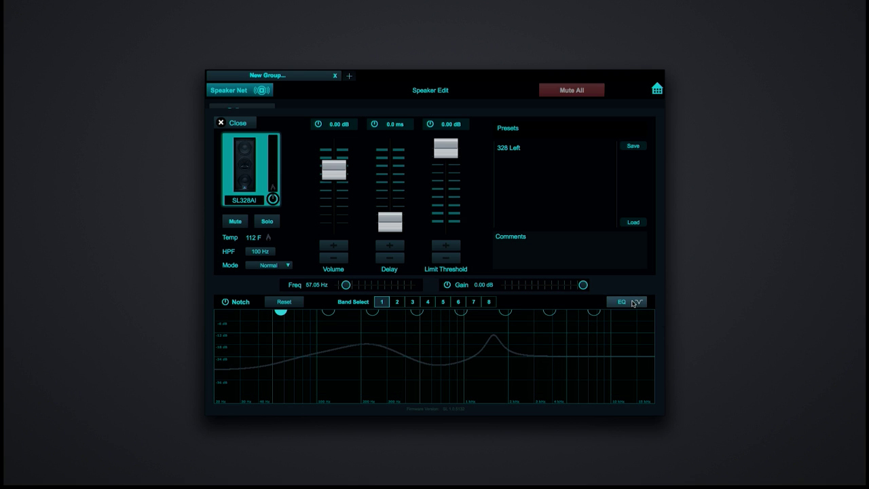
left_click_drag(373, 312, 372, 375)
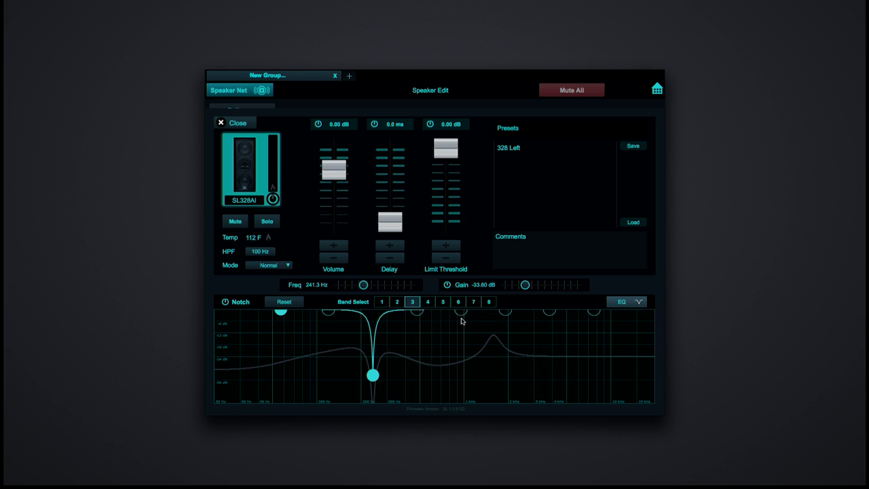
left_click_drag(461, 312, 481, 391)
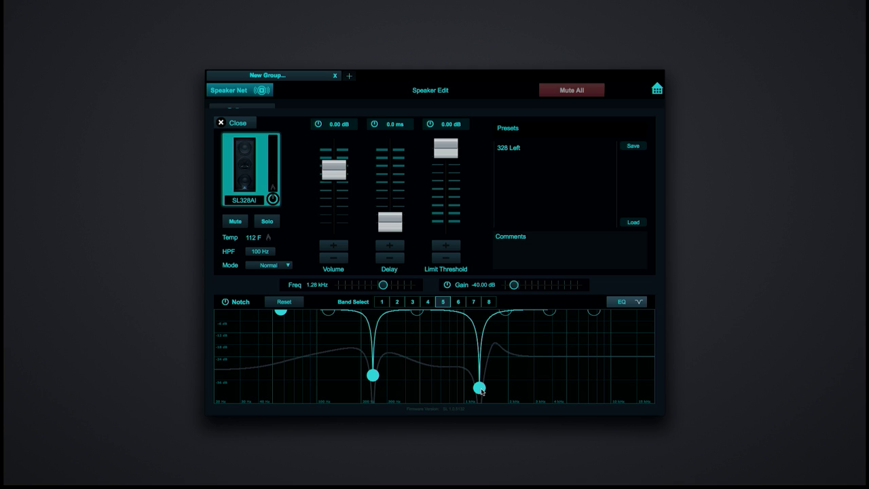
left_click_drag(480, 391, 493, 373)
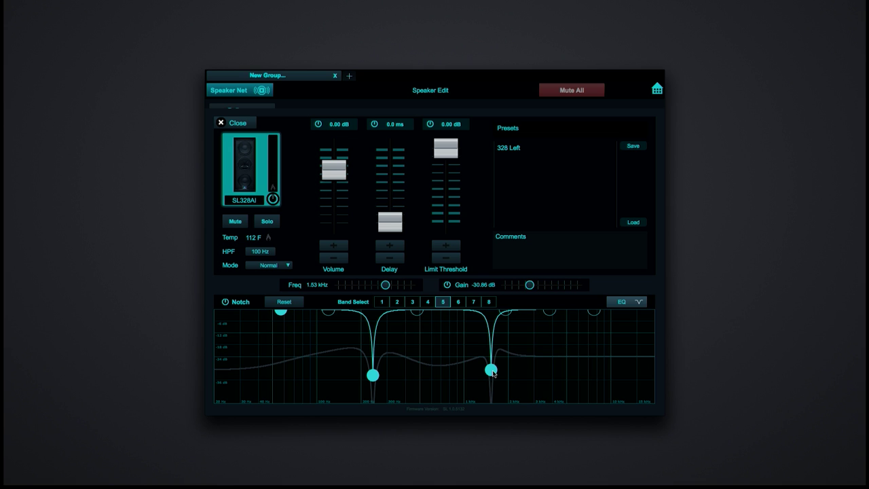
left_click_drag(494, 373, 477, 372)
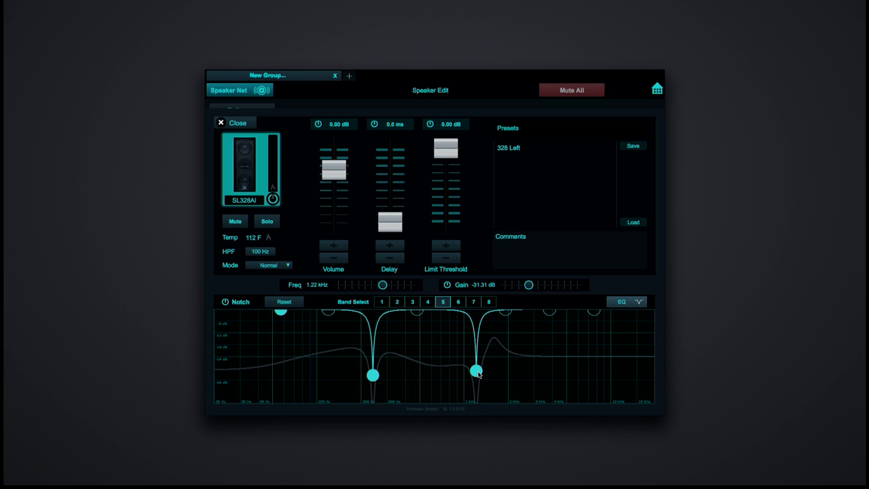
mouse_move(478, 372)
left_mouse_down()
mouse_move(488, 374)
mouse_move(469, 374)
mouse_move(497, 374)
mouse_move(483, 383)
left_mouse_up()
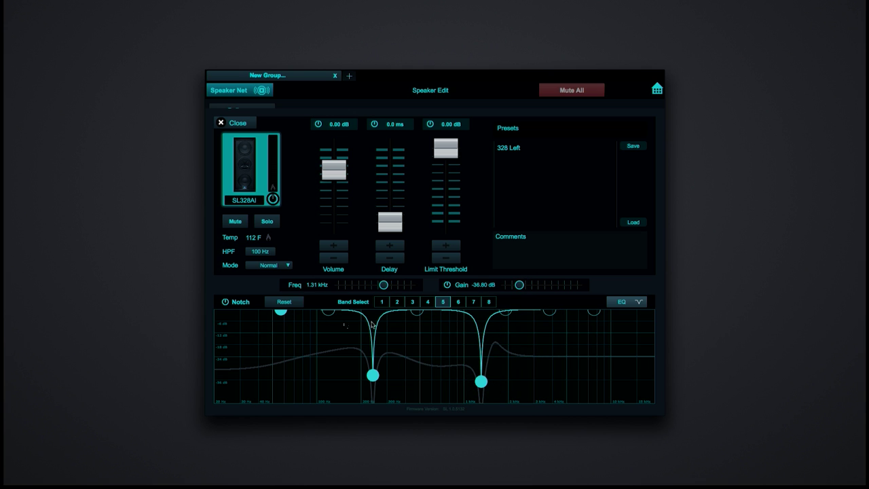
- Clear the notches, return to the parametric EQ, and save the preset as 'balcony'
left_click(283, 302)
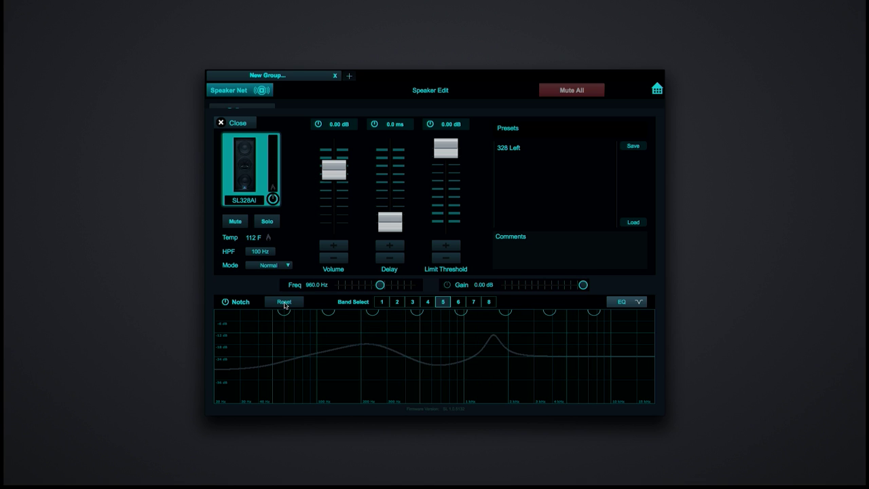
left_click(633, 306)
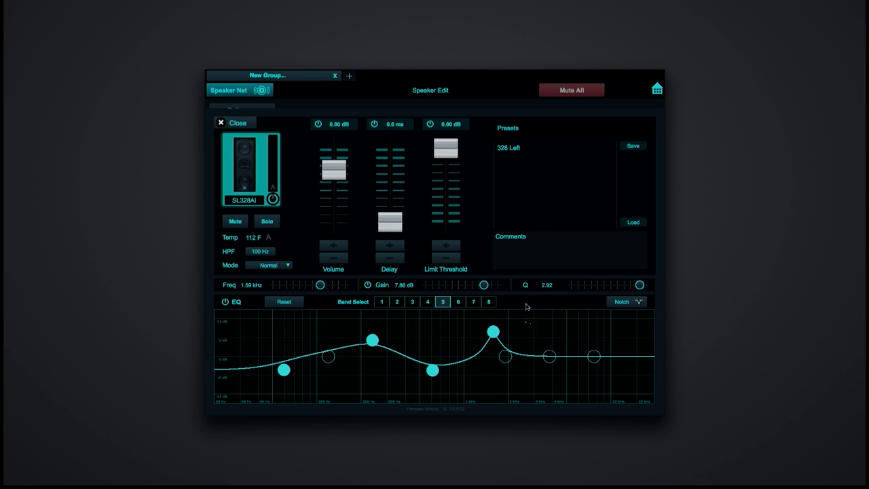
left_click(636, 147)
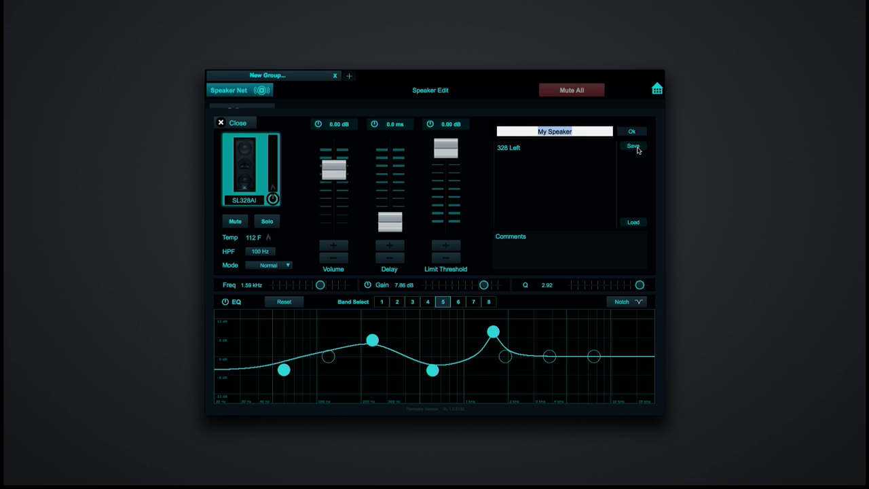
type("balcony")
key("Return")
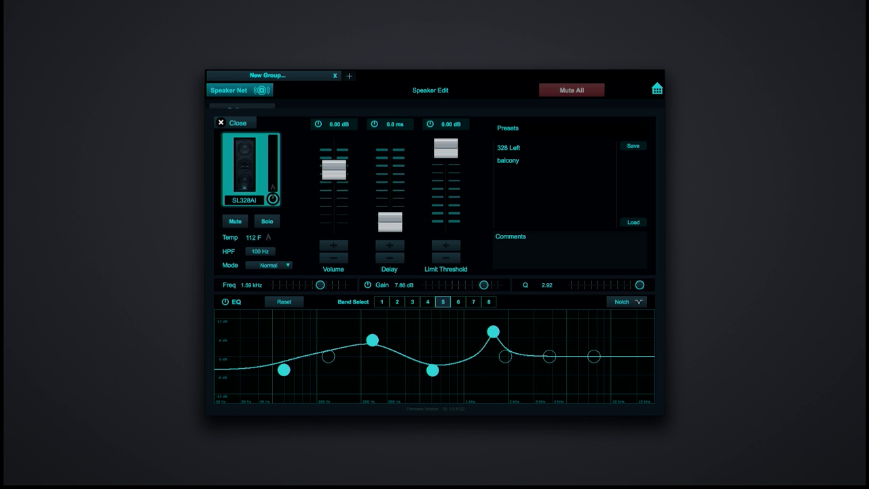
- Load the 328 Left preset, comment balcony 'Under the left balcony', and close the speaker
left_click(518, 150)
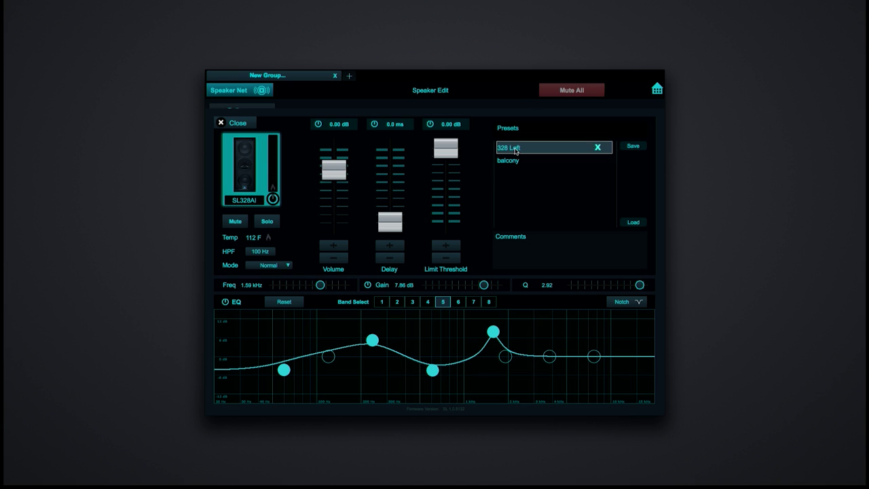
left_click(634, 222)
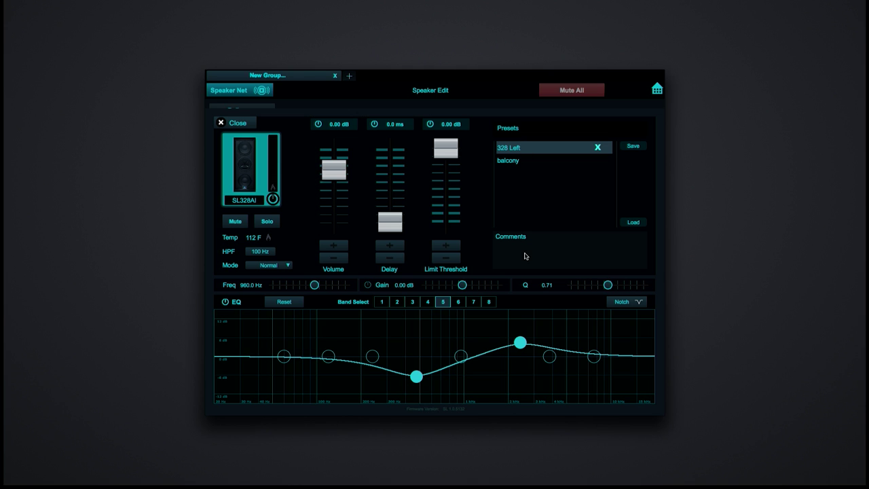
left_click(514, 166)
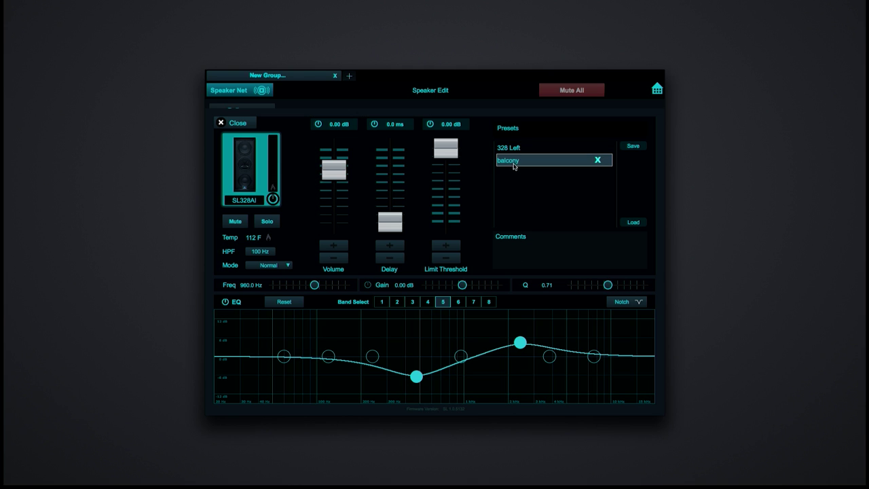
left_click(527, 244)
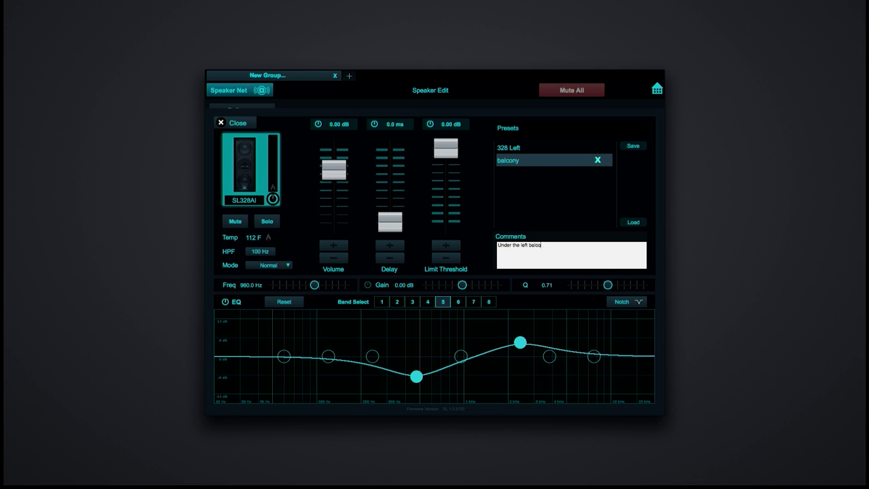
left_click(650, 235)
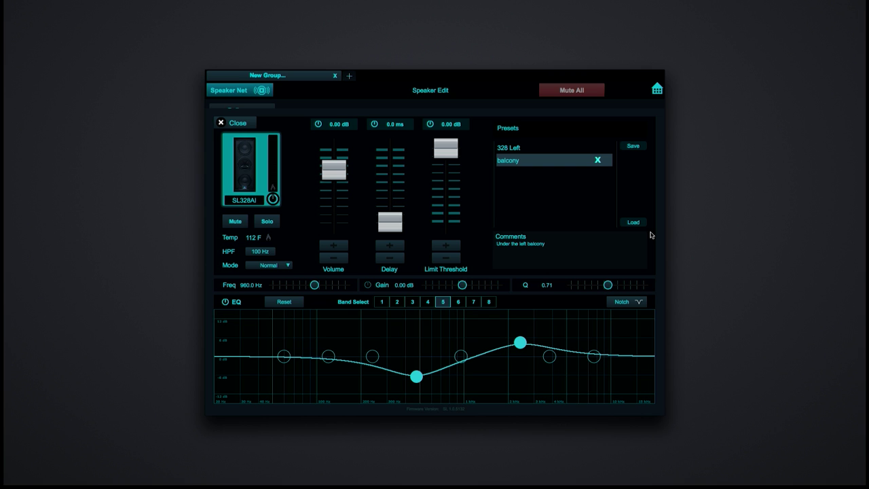
left_click(221, 124)
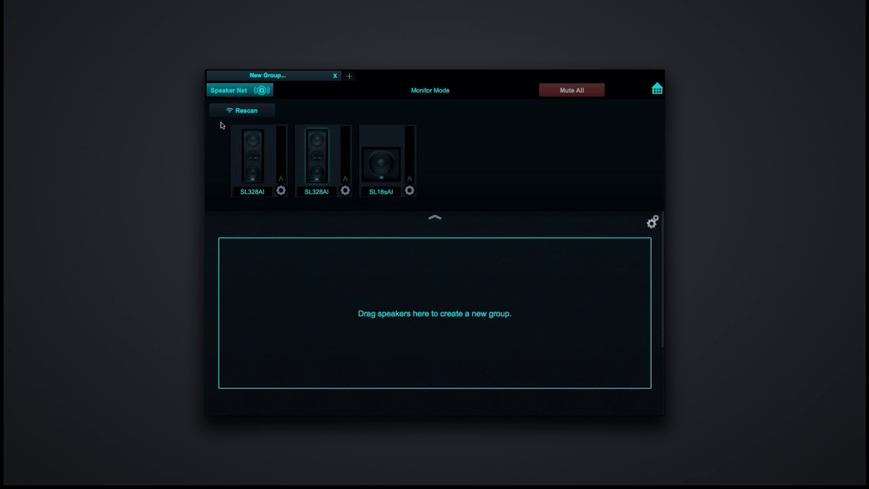
- Copy the second SL328AI's settings onto the first SL328AI and open its settings
left_click(324, 175)
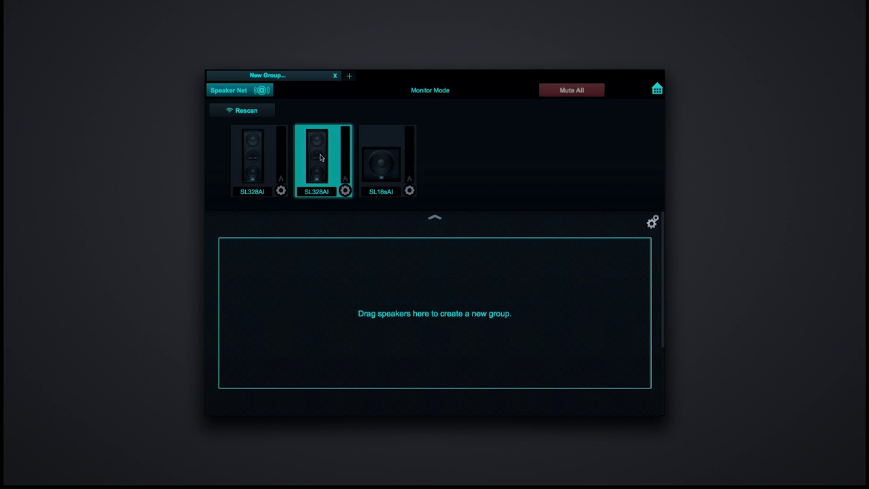
right_click(320, 158)
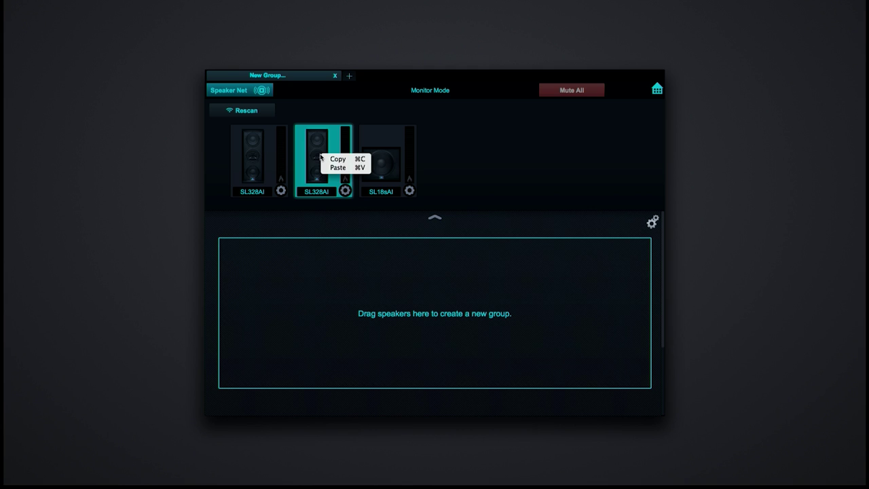
left_click(337, 159)
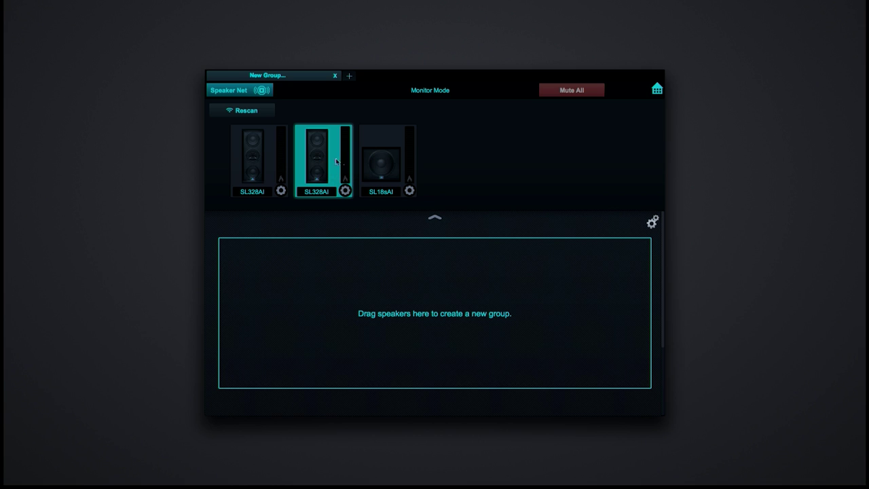
left_click(256, 160)
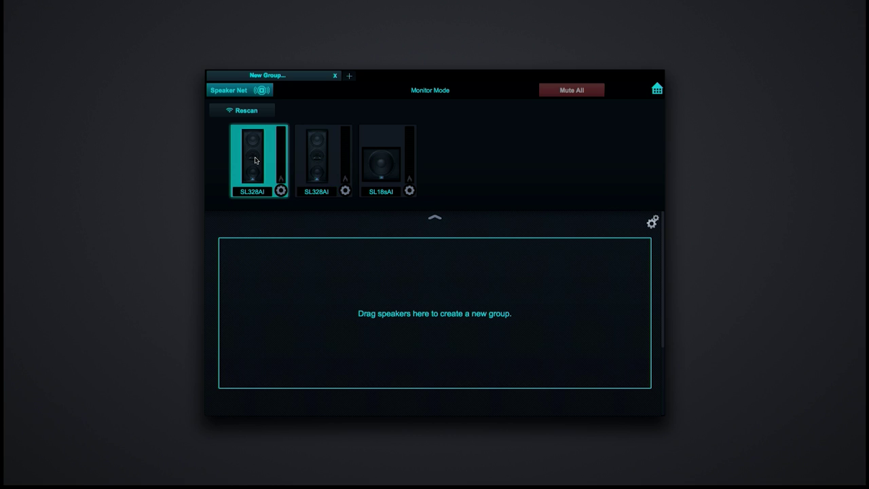
right_click(255, 160)
left_click(281, 171)
left_click(281, 191)
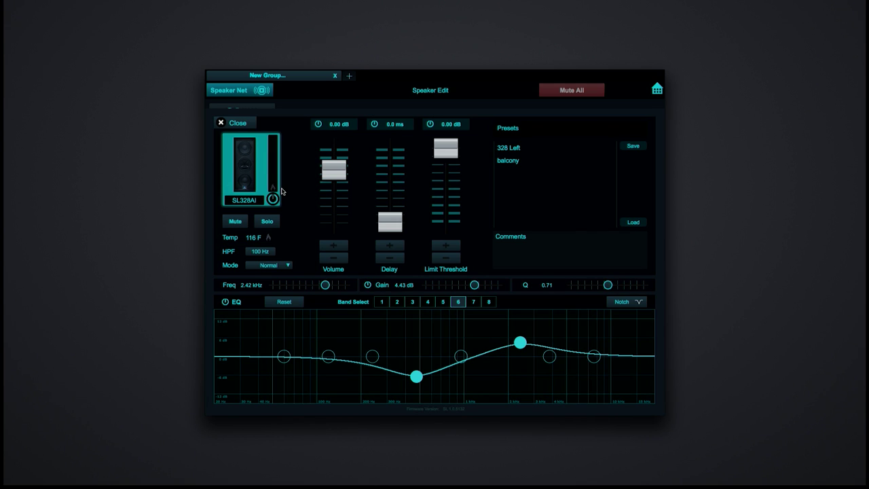
- Close the first SL328AI's Speaker Edit screen to return to Monitor Mode
left_click(220, 123)
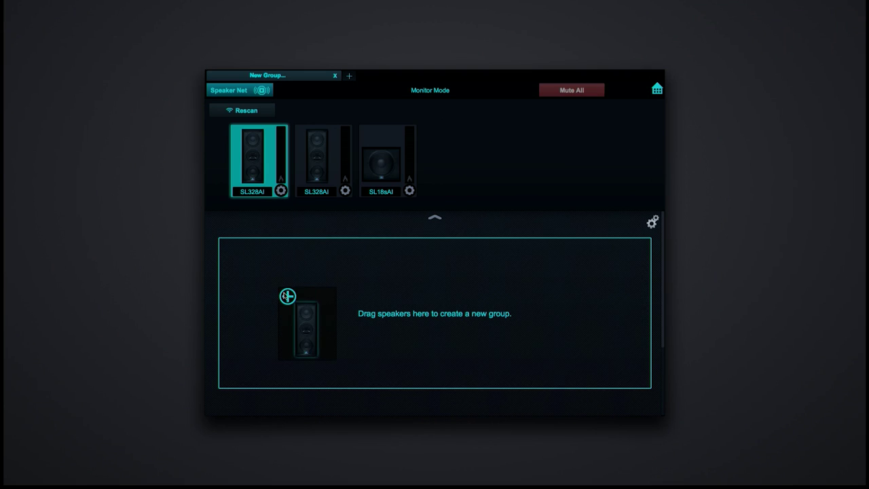
- Drag both SL328AI speakers into a new group and open its Group Edit screen
left_click_drag(252, 160, 305, 319)
left_click_drag(285, 210, 384, 299)
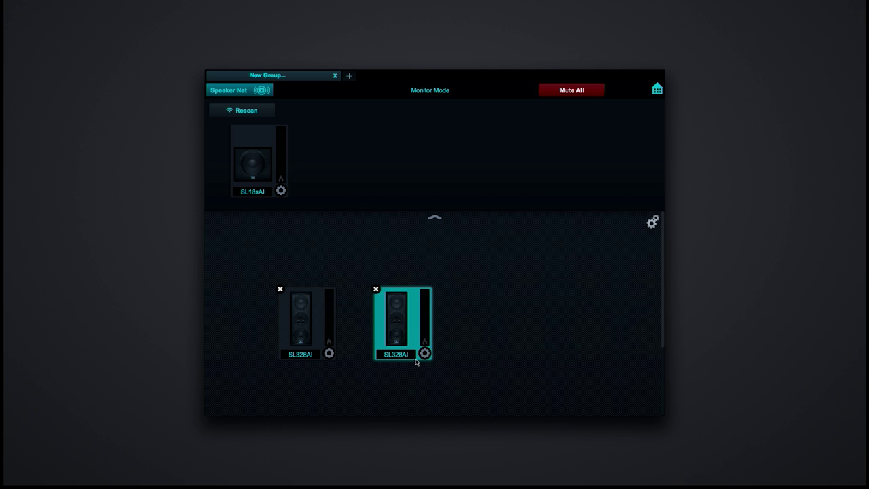
left_click(653, 223)
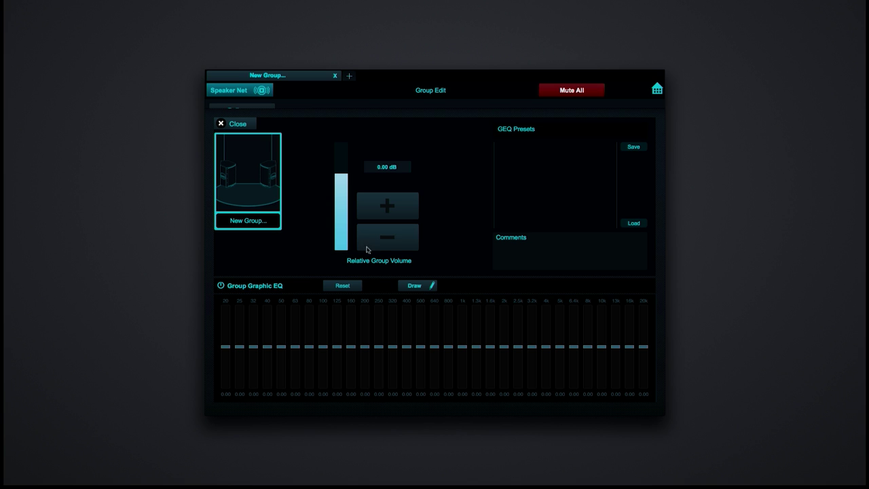
- Nudge the relative group volume down and up, leaving it at 0.00 dB
left_click(387, 244)
left_click(388, 244)
left_click(388, 244)
left_click(387, 244)
left_click(387, 244)
left_click(388, 243)
left_click(388, 244)
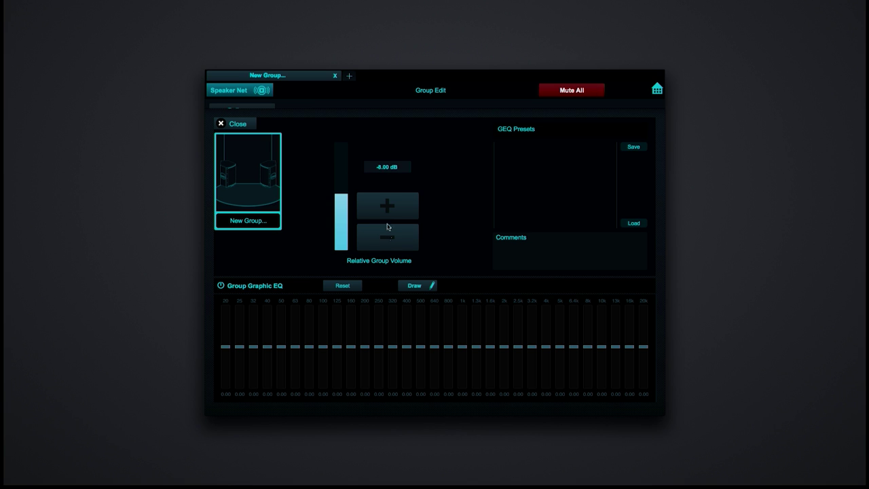
double_click(388, 202)
left_click(388, 203)
left_click(387, 202)
left_click(387, 202)
left_click(388, 203)
left_click(388, 202)
left_click(387, 203)
left_click(388, 203)
left_click(389, 238)
left_click(389, 237)
left_click(389, 238)
left_click(389, 238)
left_click(389, 238)
left_click(389, 237)
left_click(389, 237)
left_click(377, 206)
left_click(377, 205)
left_click(377, 205)
left_click(376, 205)
left_click(376, 205)
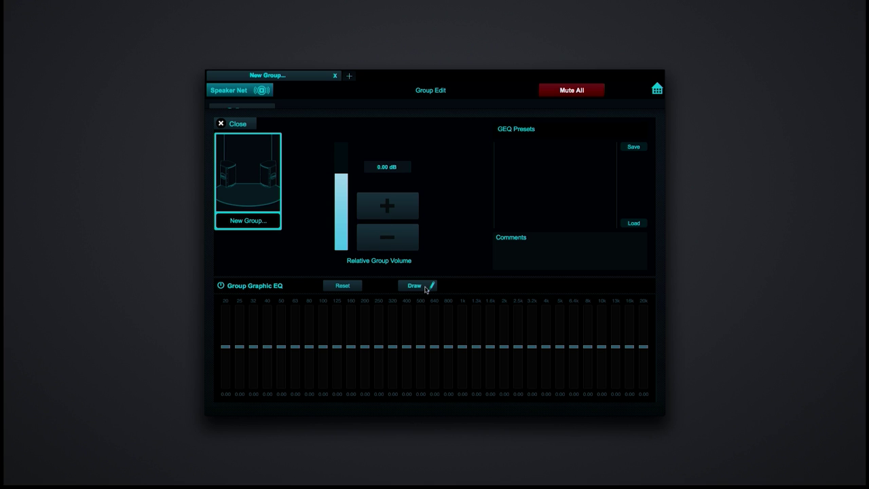
- Enable Draw, sketch a curve across the 80 Hz–1k bands, then reset all bands to 0.00
left_click(426, 290)
mouse_move(306, 349)
left_mouse_down()
mouse_move(330, 354)
mouse_move(368, 388)
mouse_move(425, 359)
mouse_move(463, 370)
mouse_move(480, 354)
mouse_move(360, 320)
mouse_move(329, 363)
mouse_move(236, 373)
mouse_move(225, 366)
mouse_move(472, 353)
left_mouse_up()
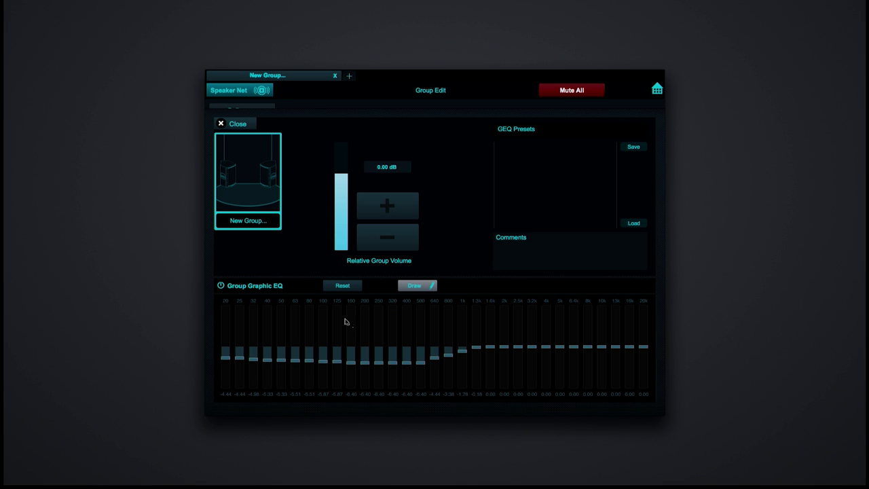
left_click(342, 287)
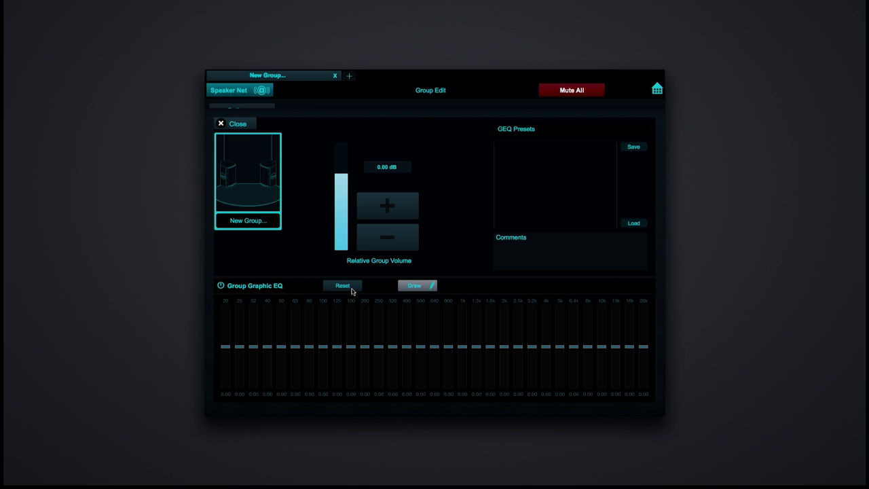
- Cut the 63–160 Hz bands and boost 2k–5k on the group graphic EQ, save it as a new named GEQ preset, and close the group
mouse_move(296, 347)
left_mouse_down()
mouse_move(322, 358)
mouse_move(350, 354)
left_mouse_up()
left_click_drag(500, 346, 571, 332)
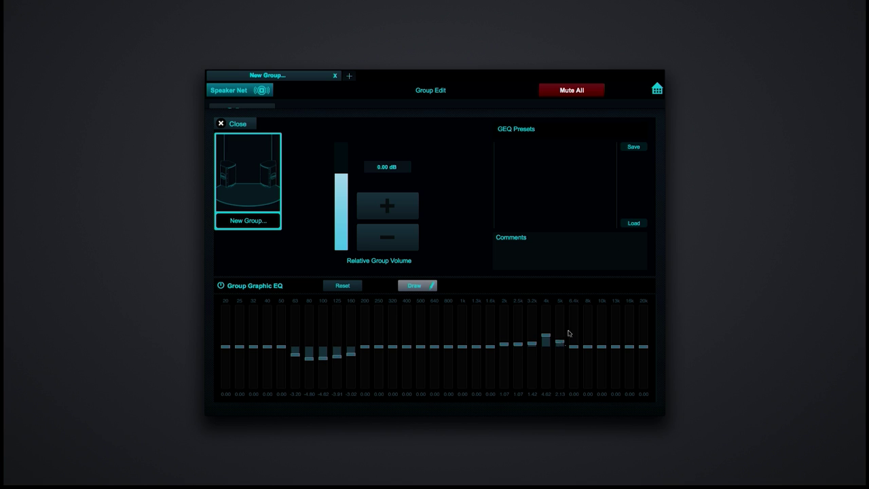
left_click(635, 148)
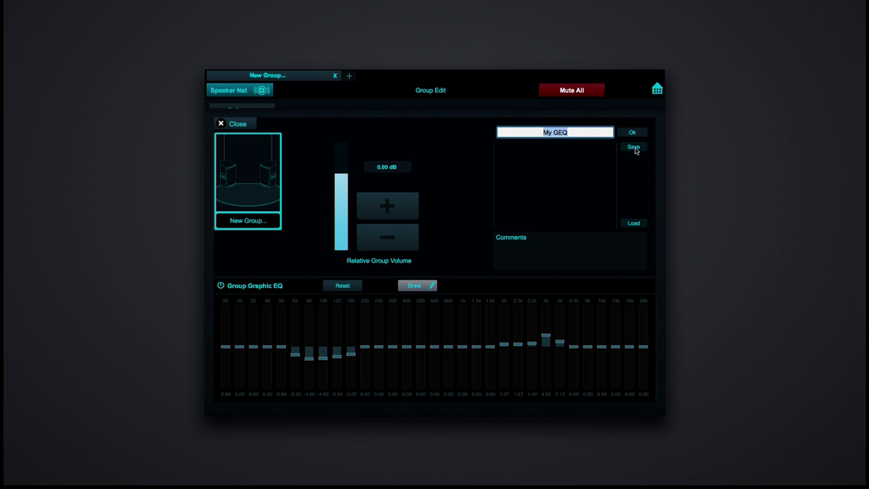
type("Justin's favorite setting")
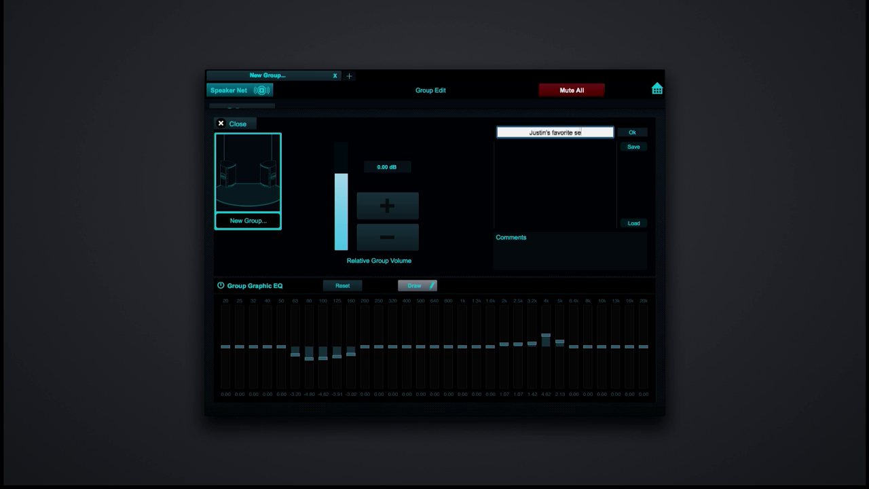
key("Return")
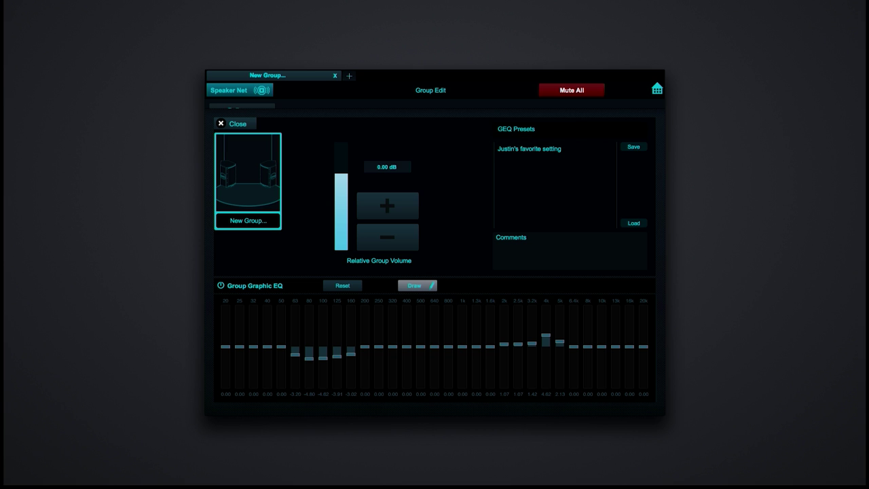
left_click(220, 124)
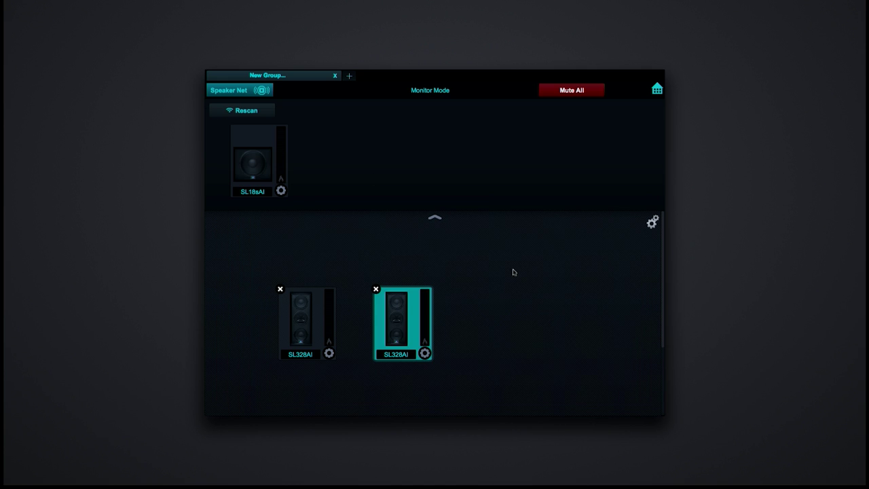